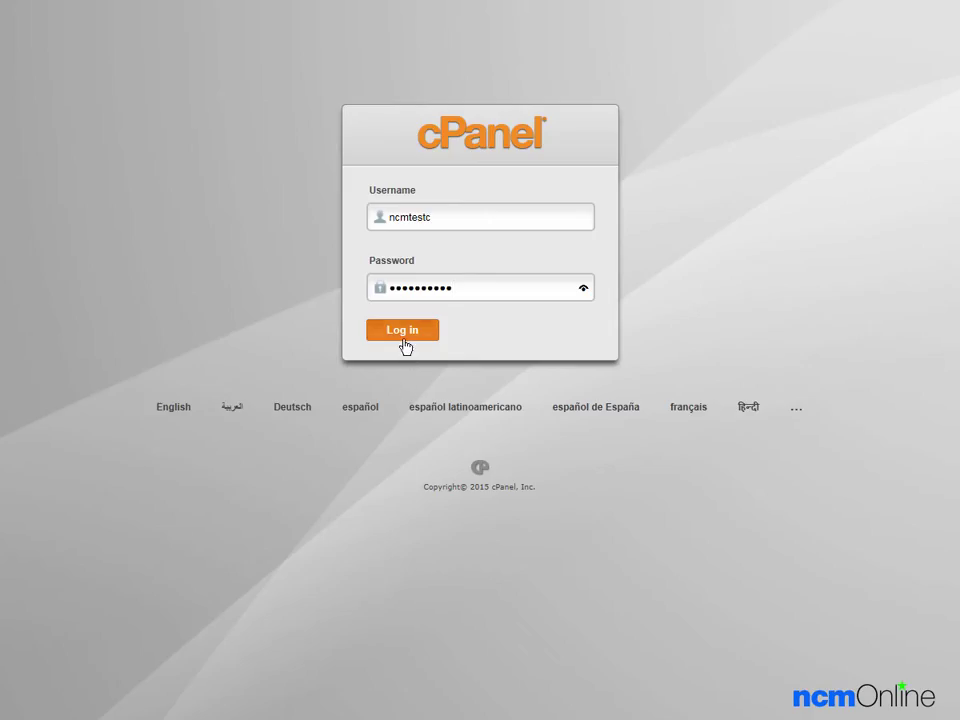
Step: Log in to cPanel with the prefilled hosting account credentials
click(404, 333)
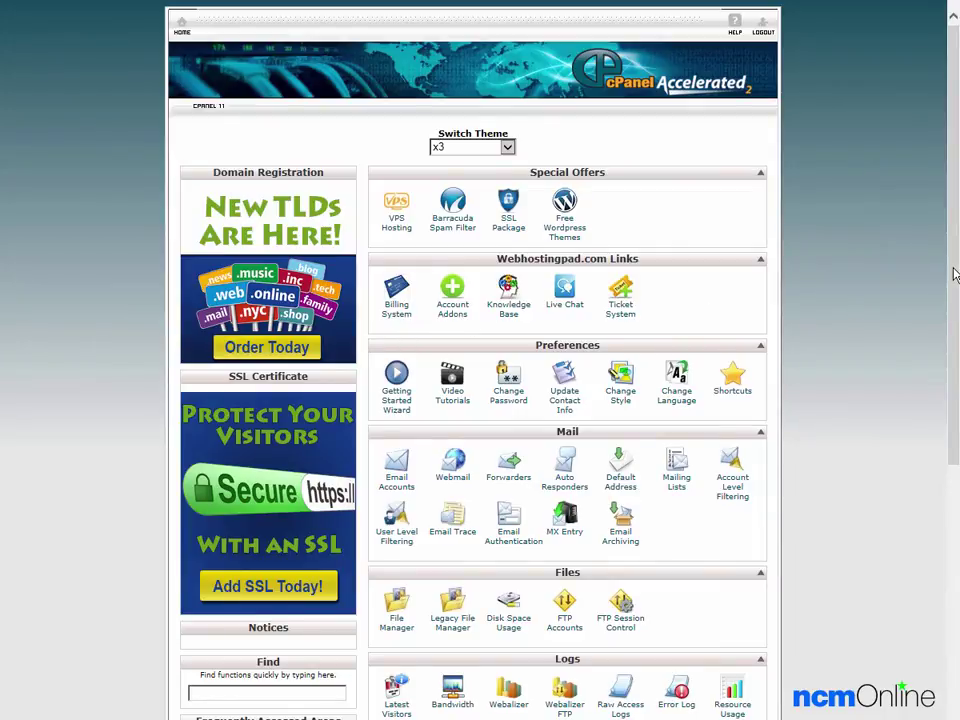
Step: Scroll the cPanel home dashboard down toward the Software/Services section
drag(955, 275, 930, 600)
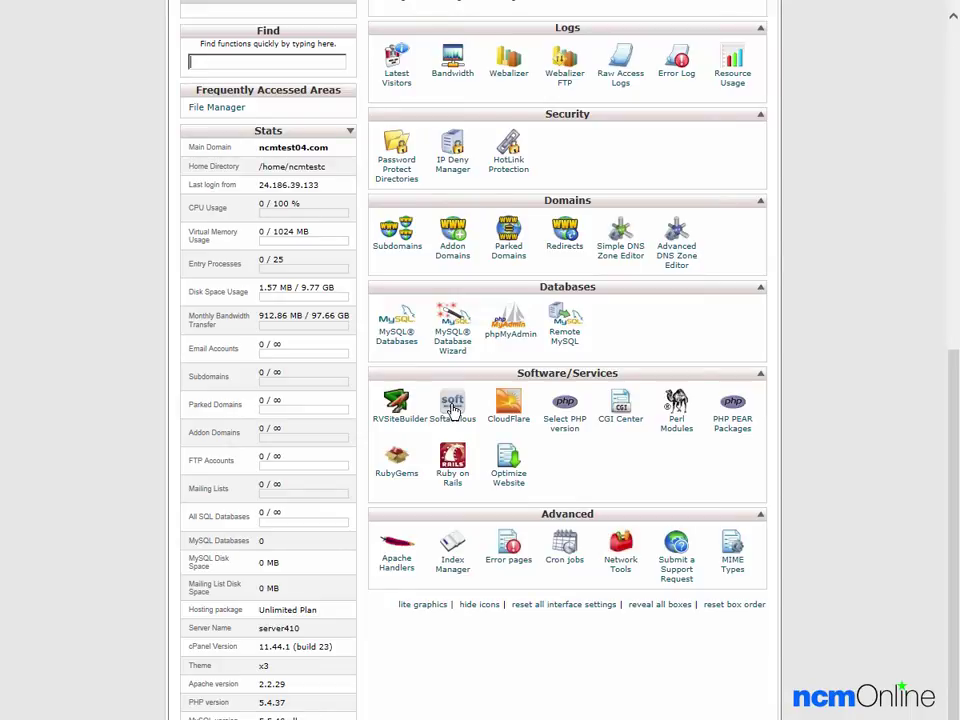
Step: Open Softaculous and start a WordPress install from the Top Scripts card
click(453, 408)
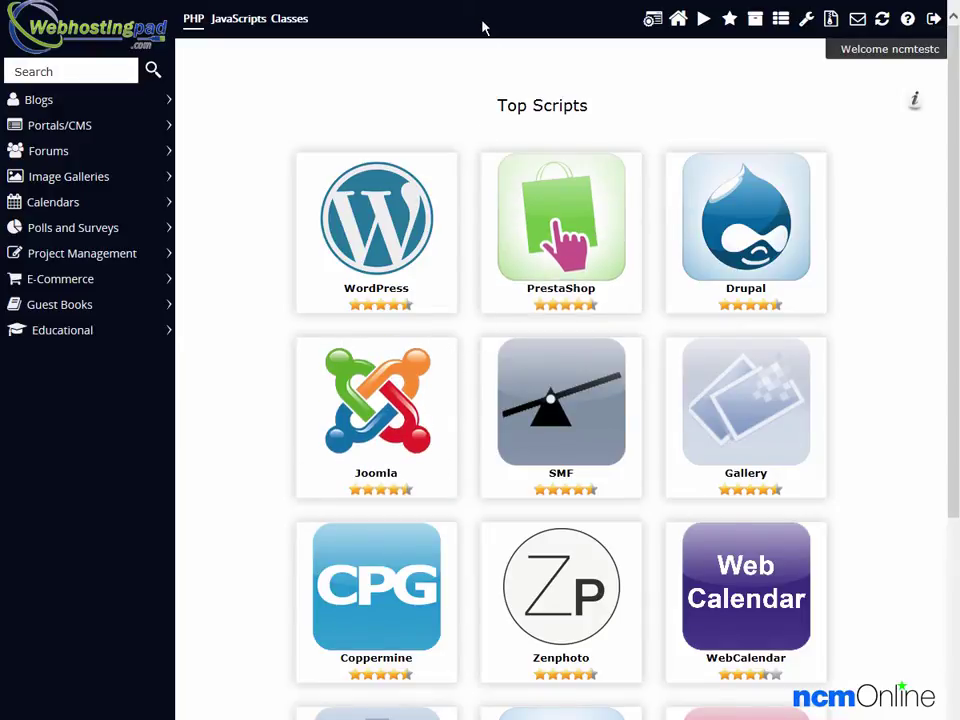
mouse_move(376, 215)
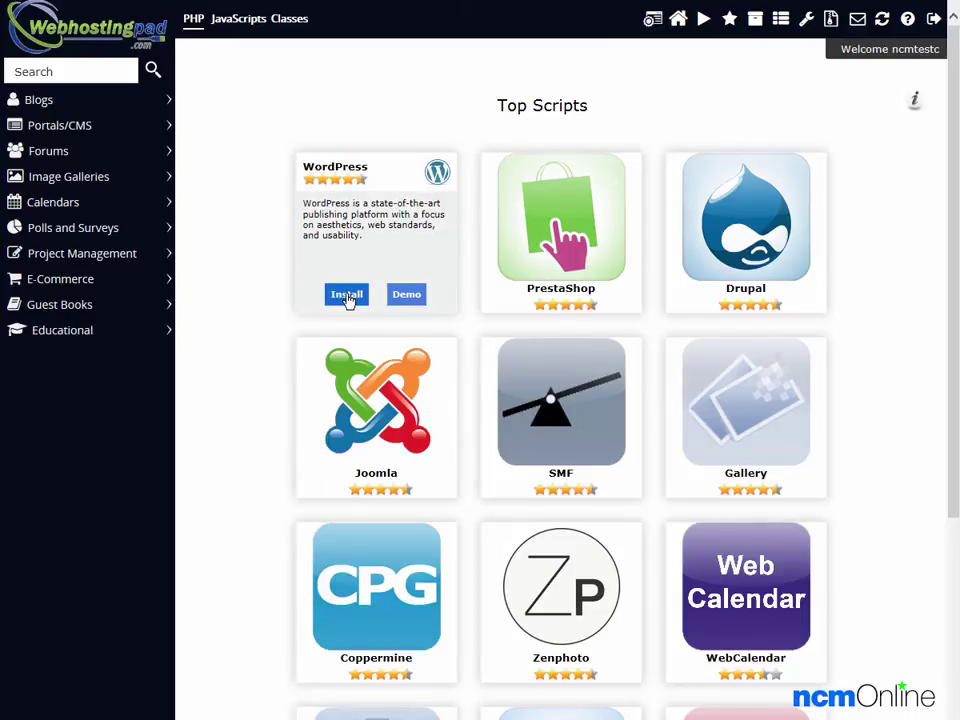
click(347, 298)
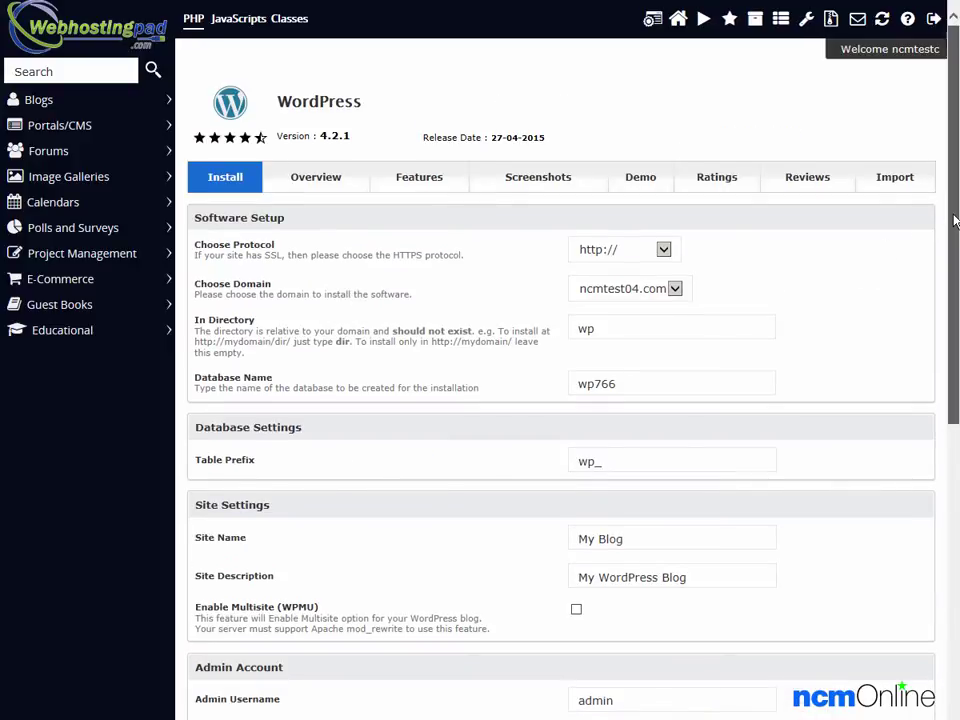
mouse_move(952, 222)
mouse_down()
mouse_move(922, 548)
mouse_move(941, 630)
mouse_move(957, 203)
mouse_up()
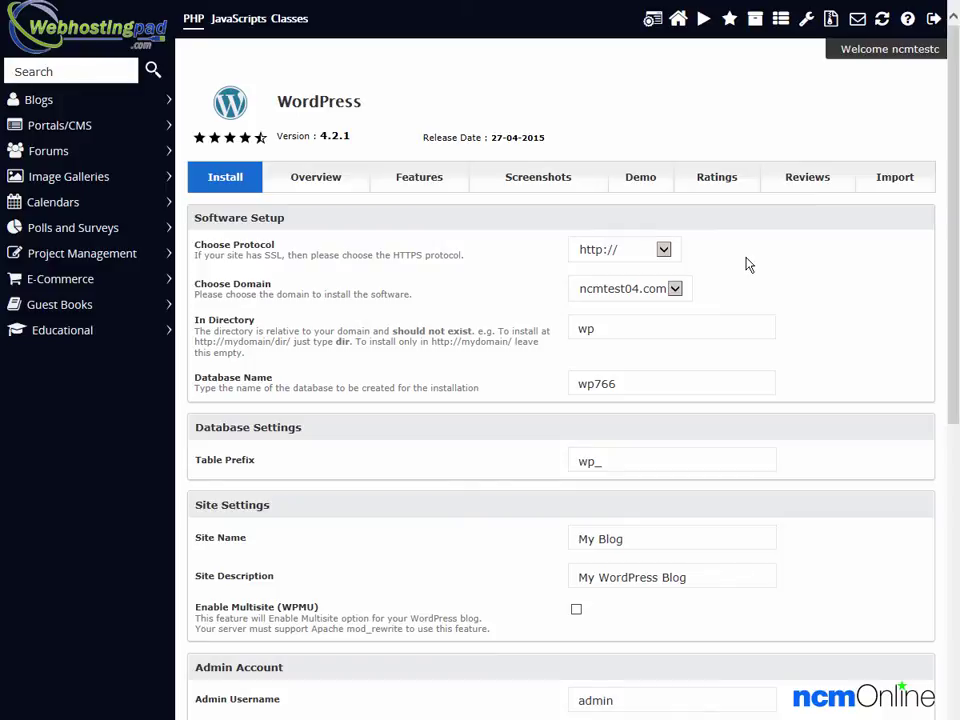
click(662, 252)
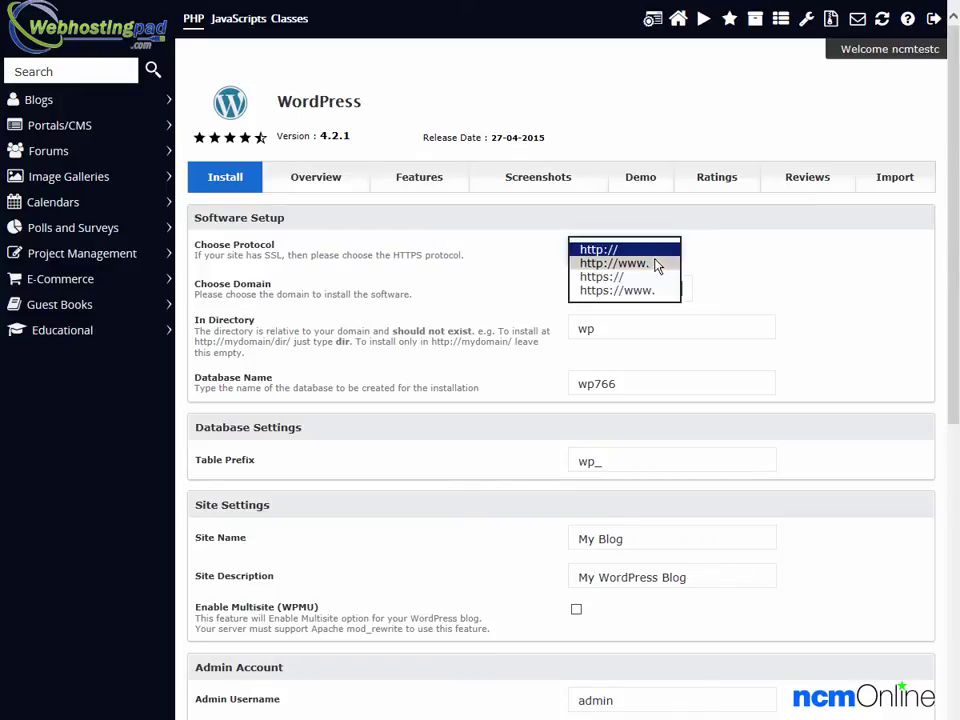
click(657, 264)
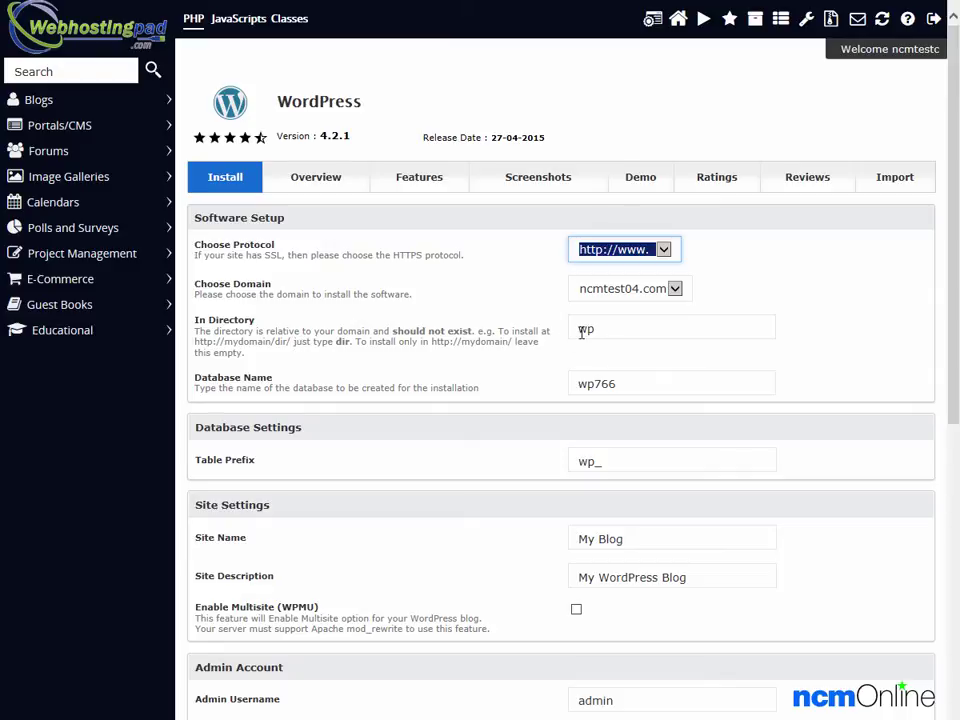
drag(619, 330, 523, 347)
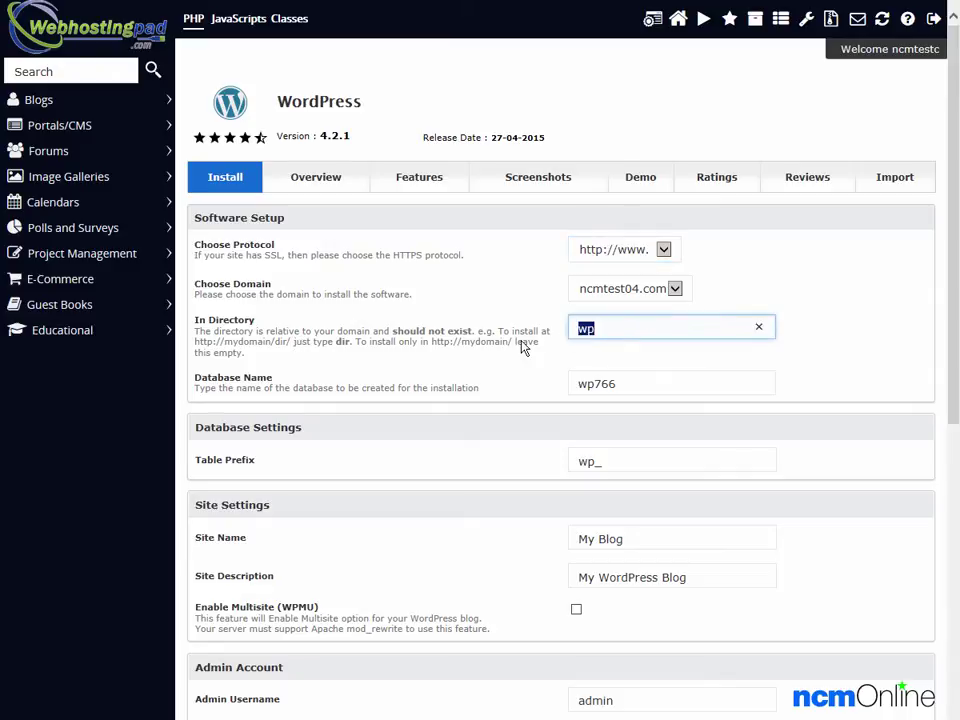
click(759, 330)
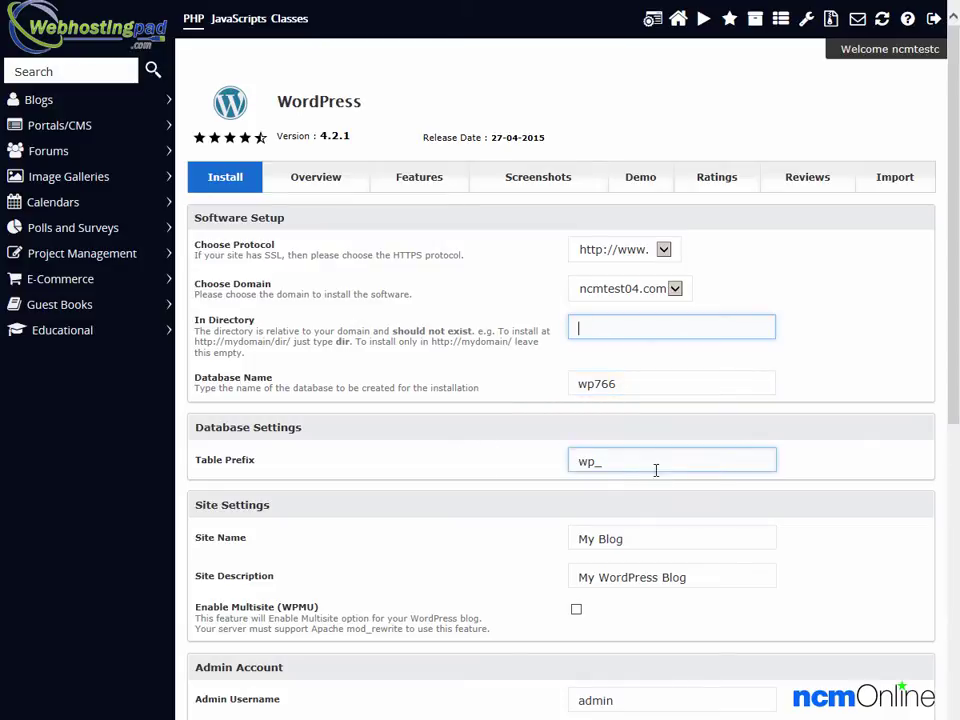
Step: Name the site 'NCM Test Site' with description 'Test site for WebHostingPad WordPress Installation'
click(715, 537)
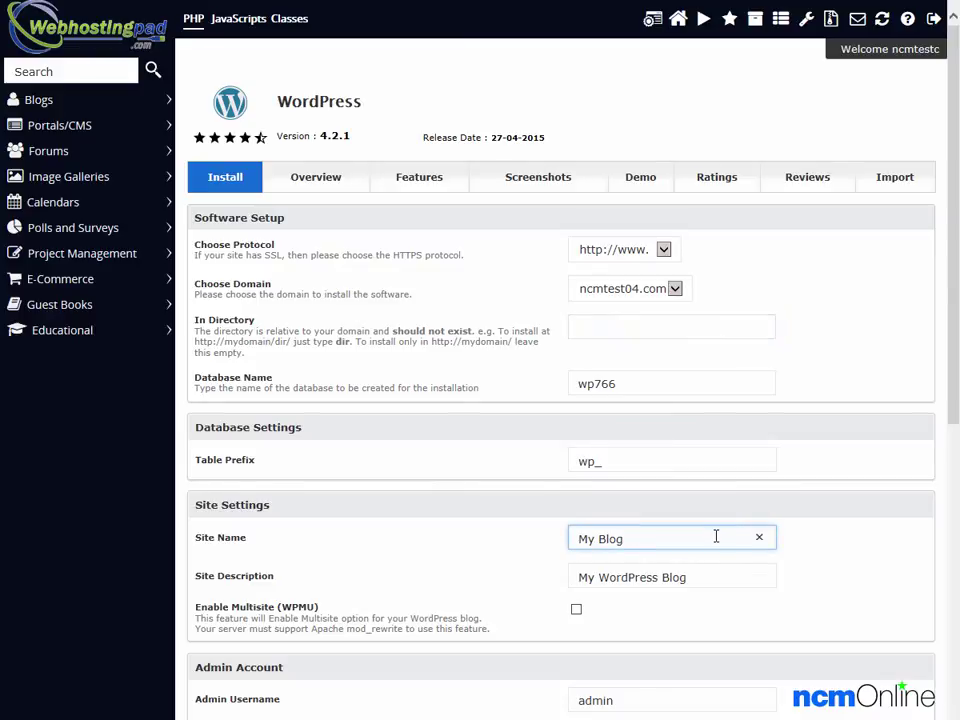
click(764, 537)
text(NCM Test Site)
key(Tab)
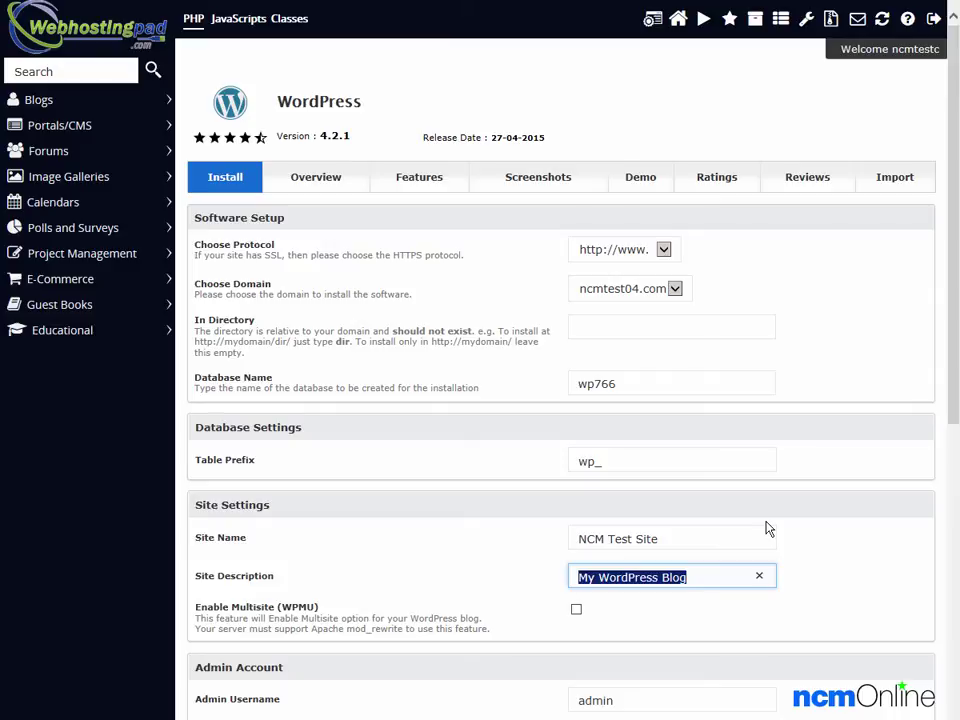
text(Test )
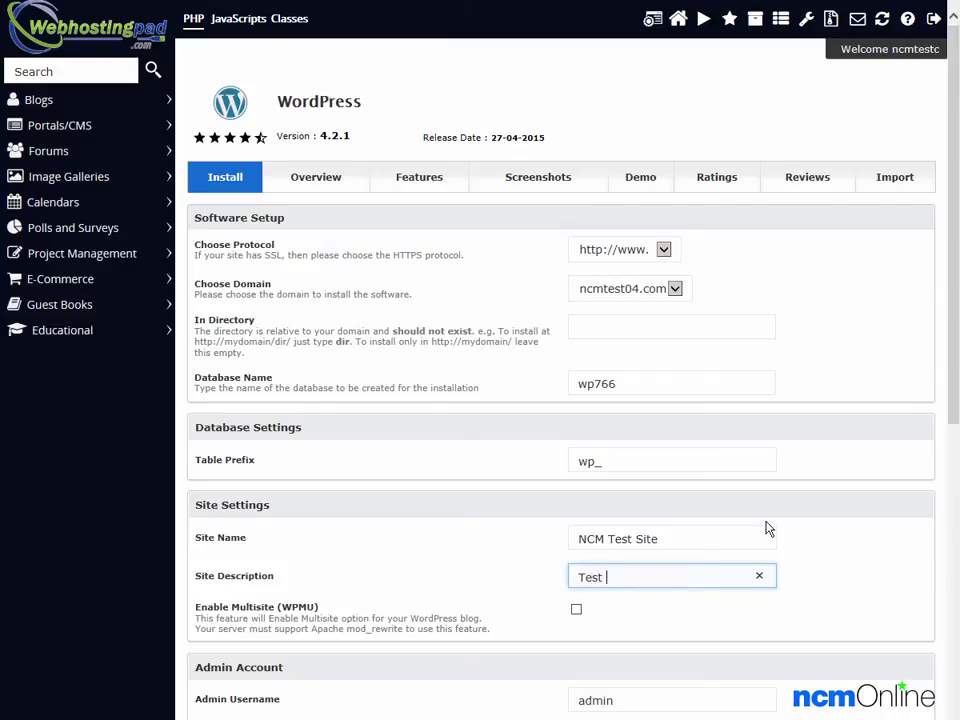
text(site for WebHostingPad )
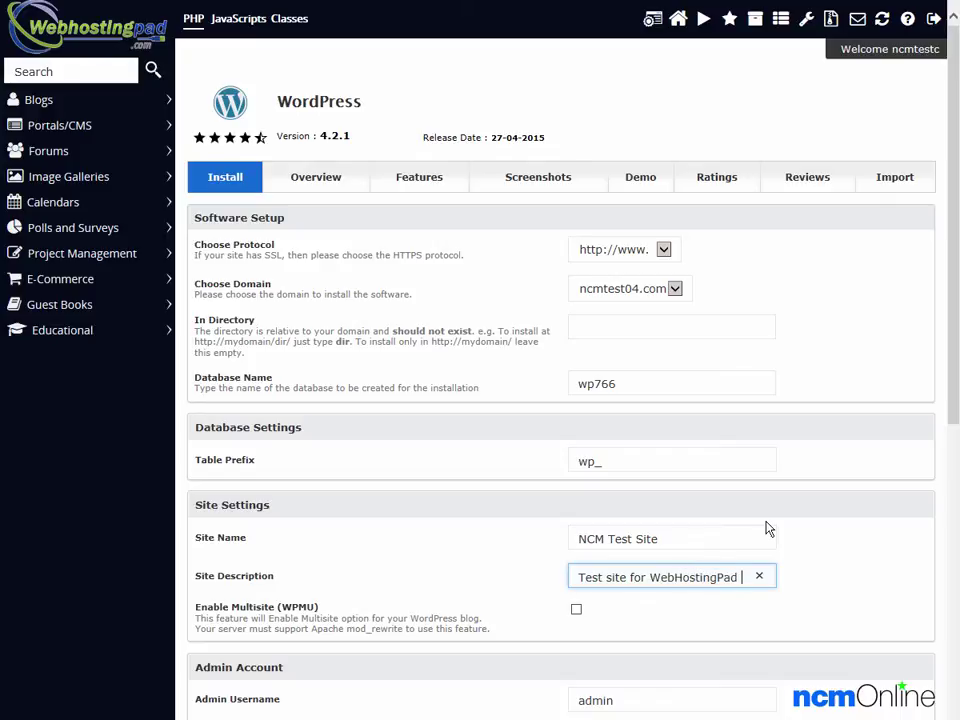
text(WordPress)
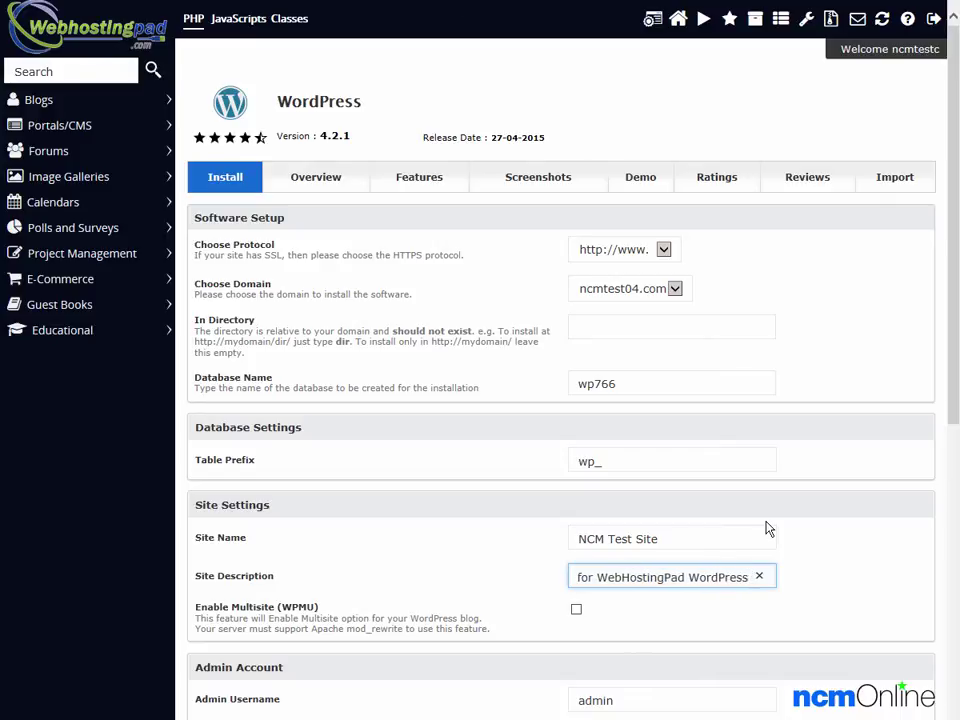
text( Installation)
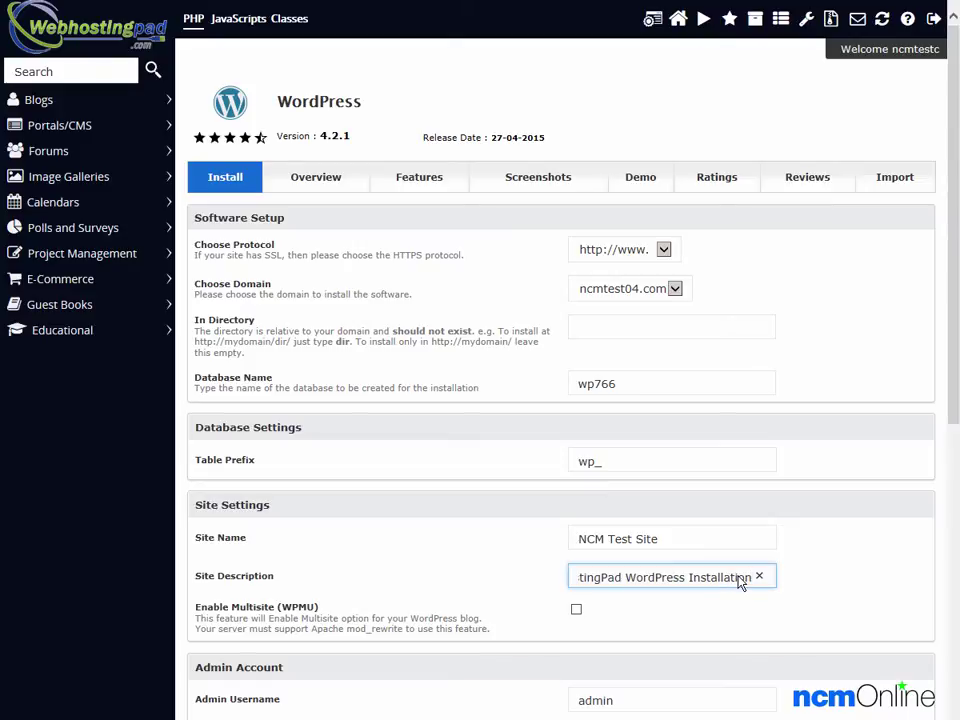
key(Home)
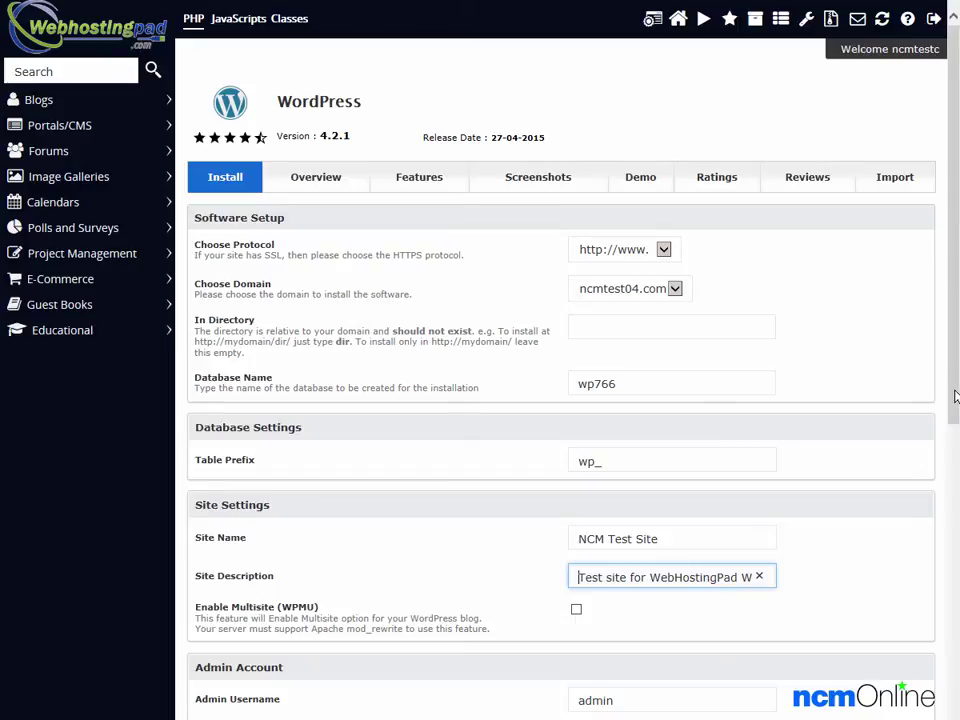
drag(955, 396, 955, 700)
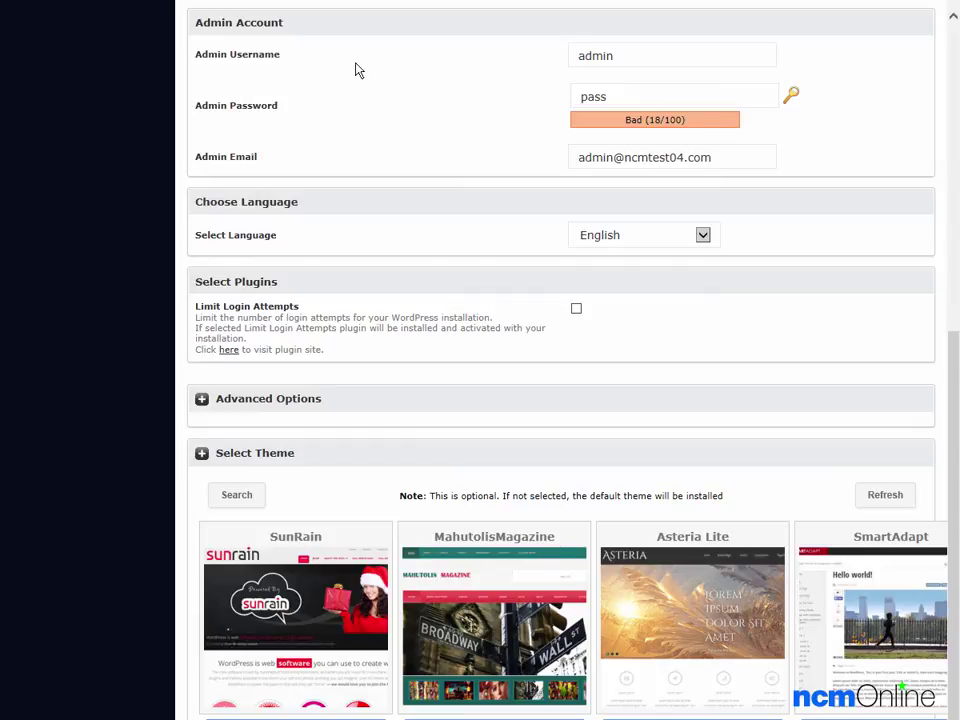
Step: Paste a strong admin password, select the admin e-mail, and tick Limit Login Attempts
click(636, 95)
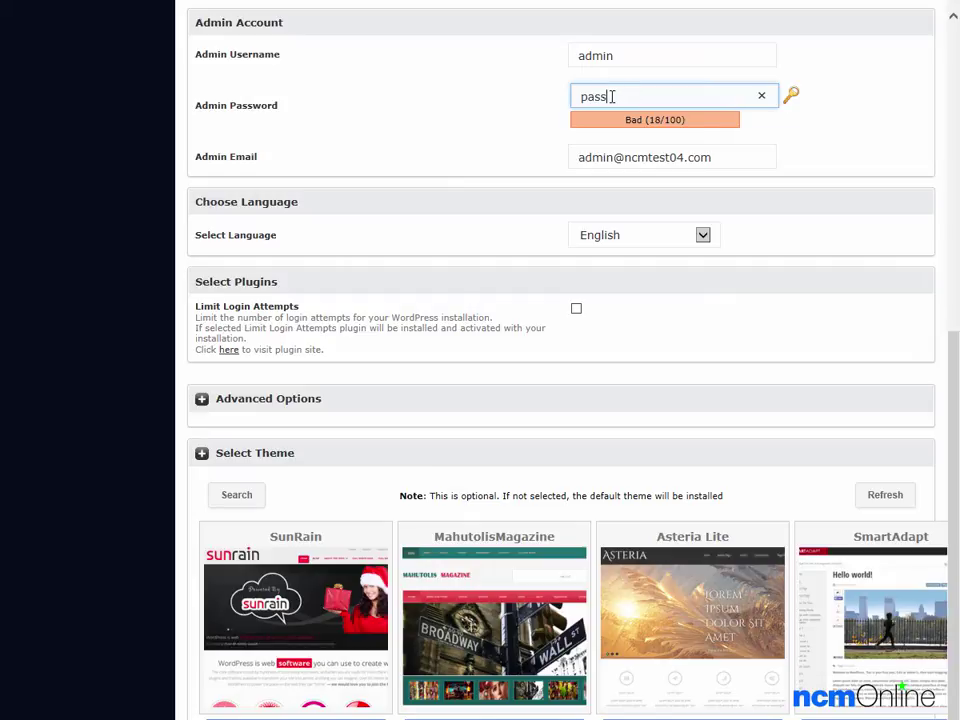
click(762, 96)
key(ctrl+v)
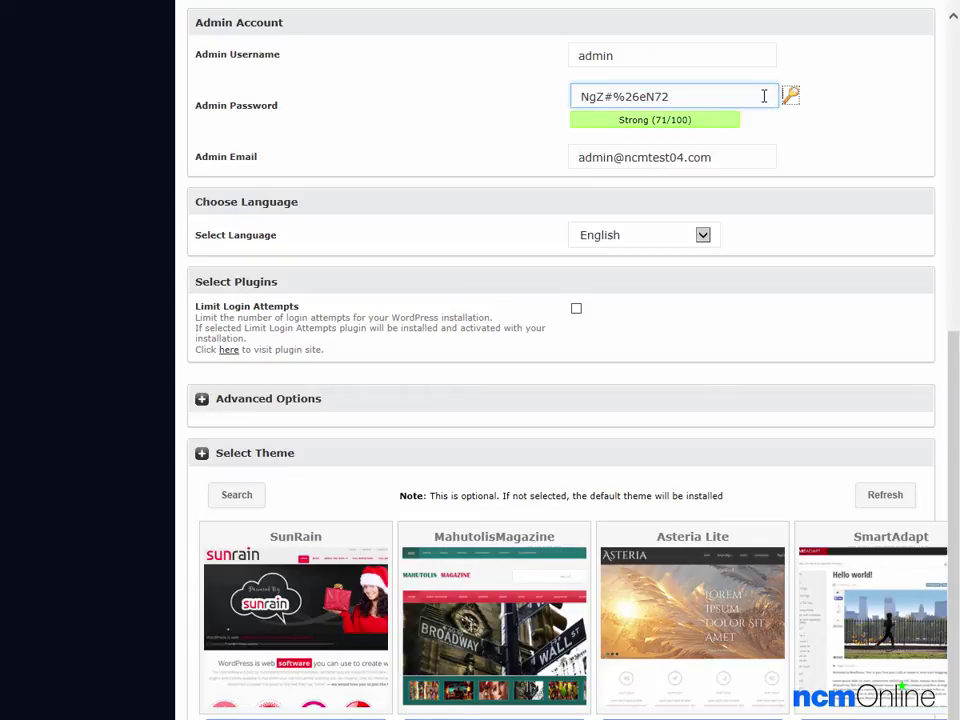
triple_click(747, 152)
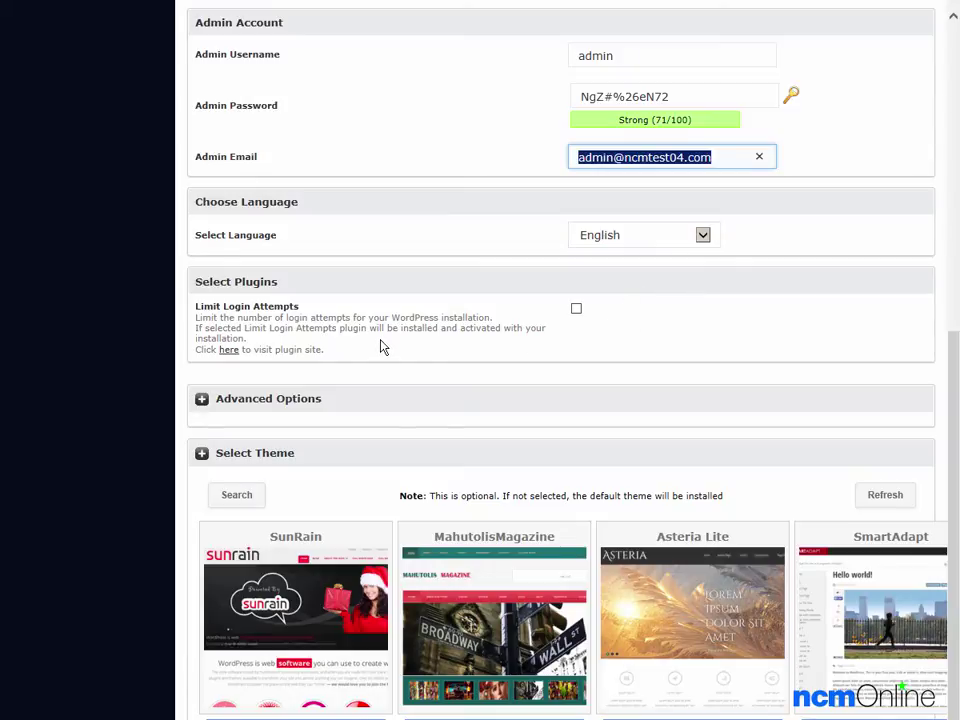
click(576, 311)
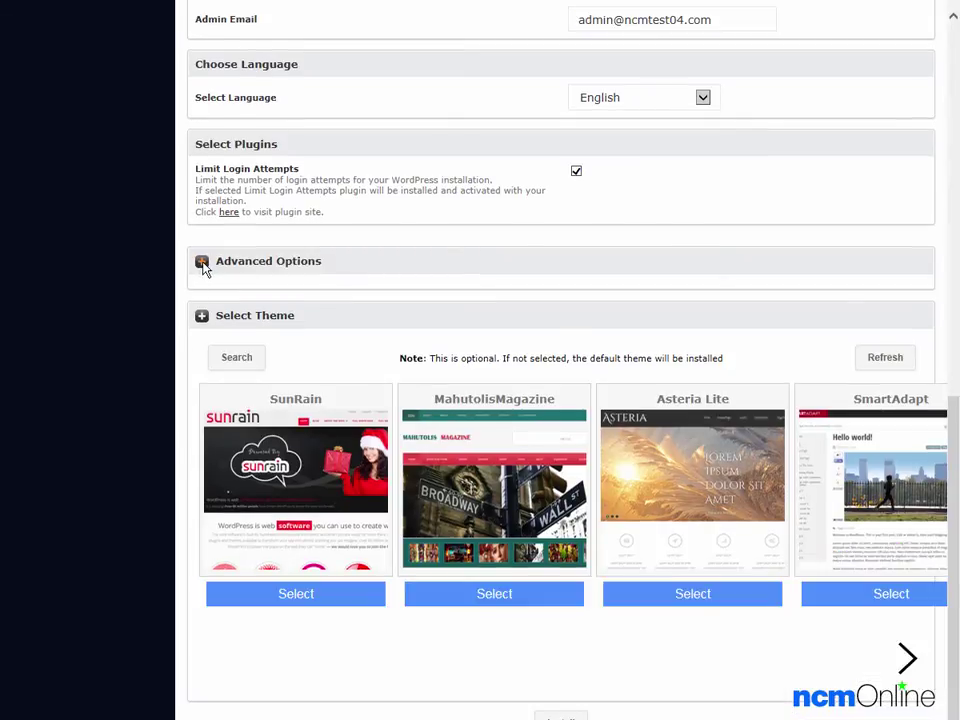
Step: Enable auto-upgrades for WordPress core, plugins and themes, with automated backups once a week
click(201, 262)
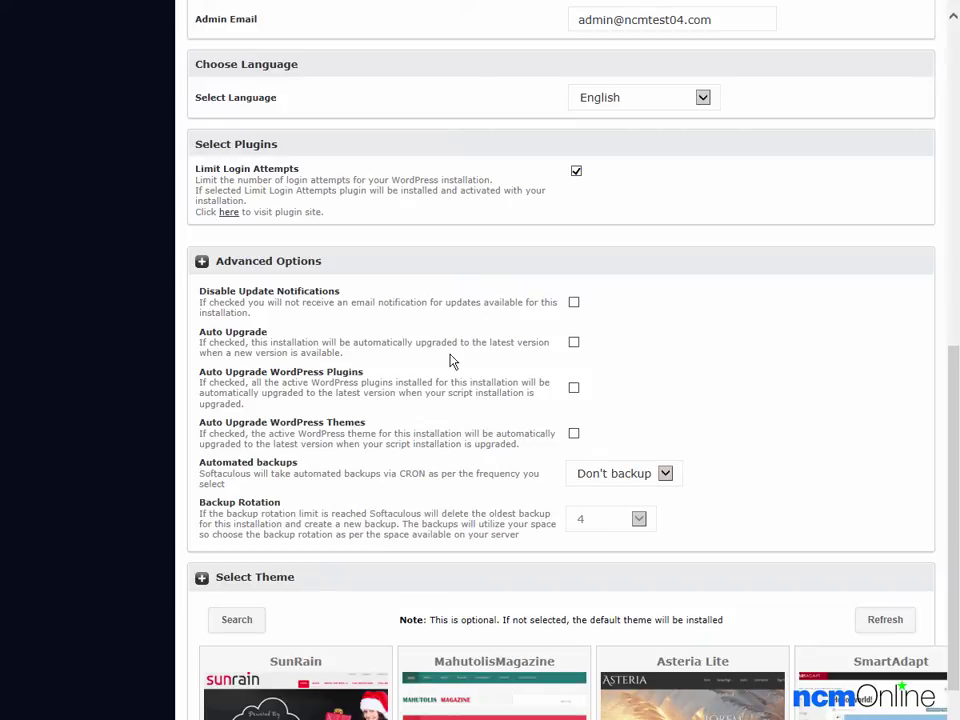
click(574, 343)
click(575, 390)
click(574, 436)
click(583, 476)
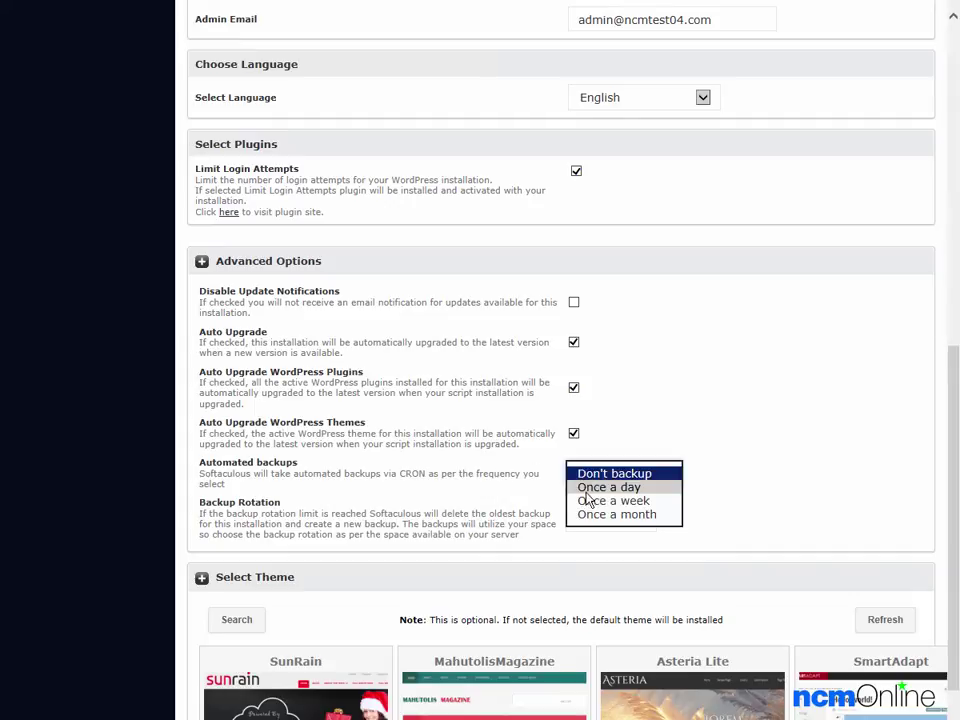
click(590, 502)
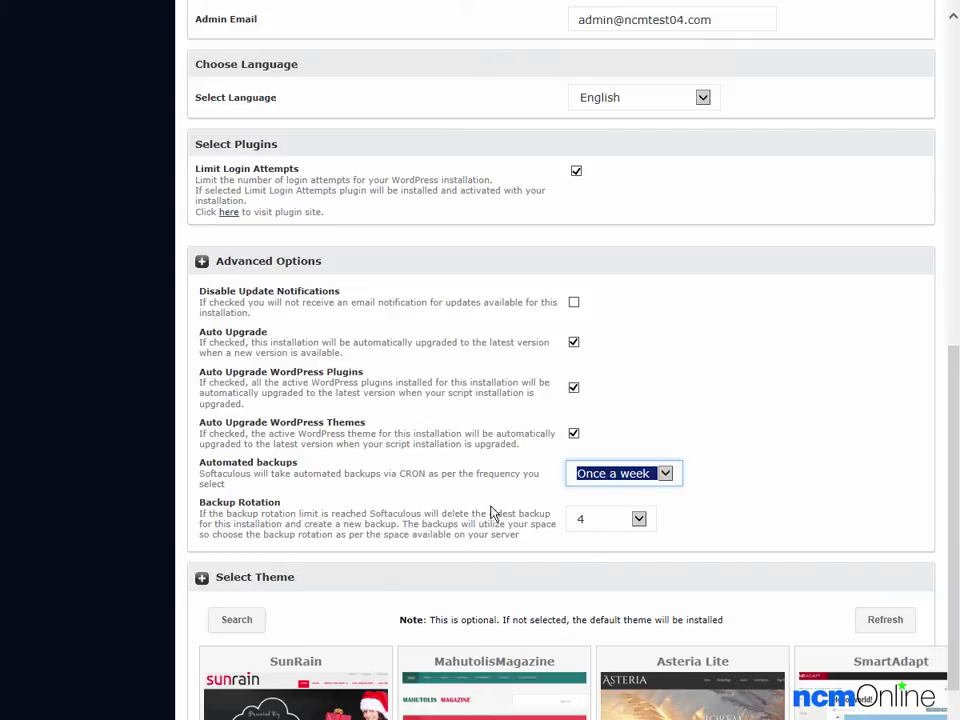
scroll(491, 513, down, 3)
scroll(491, 513, down, 1)
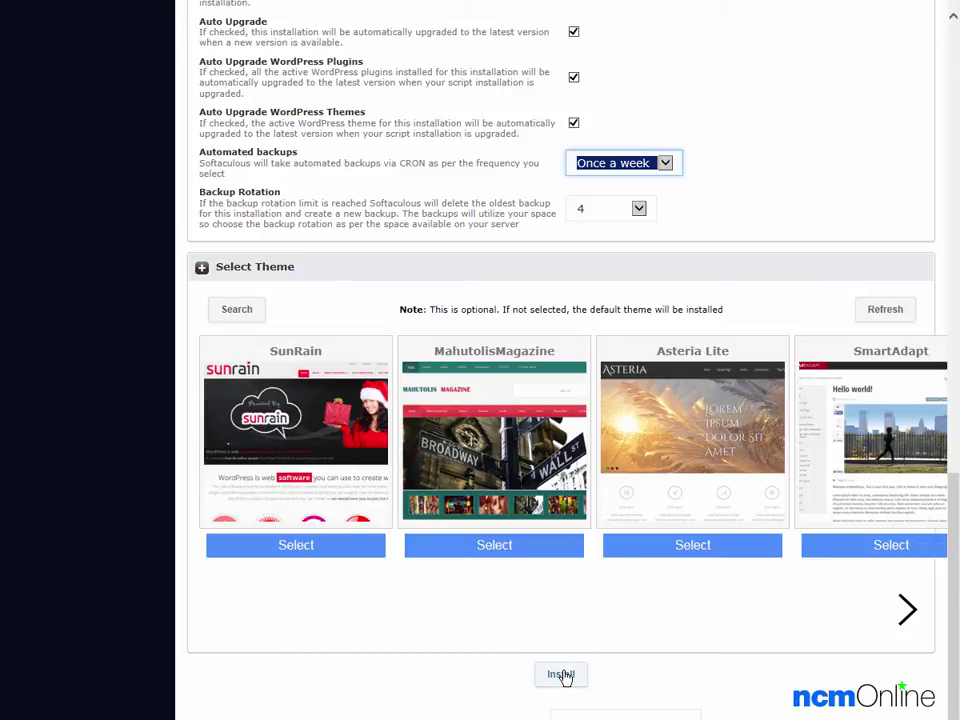
Step: Launch the WordPress installation with the configured settings
click(561, 676)
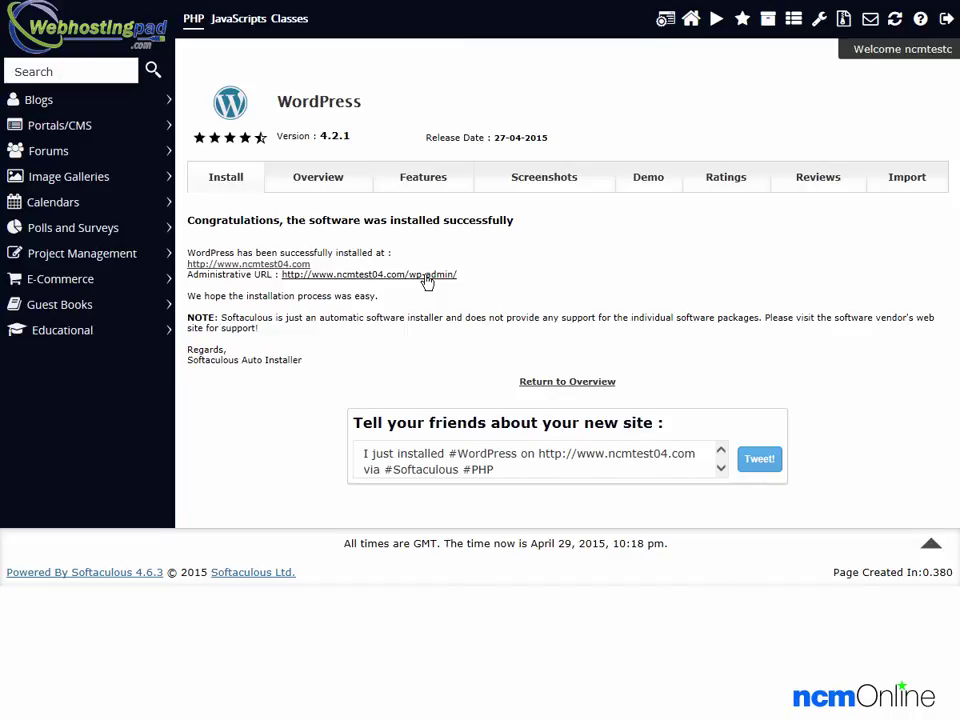
Step: Open the administrative URL and pass the CAPTCHA with the shown user name and math answer
click(425, 278)
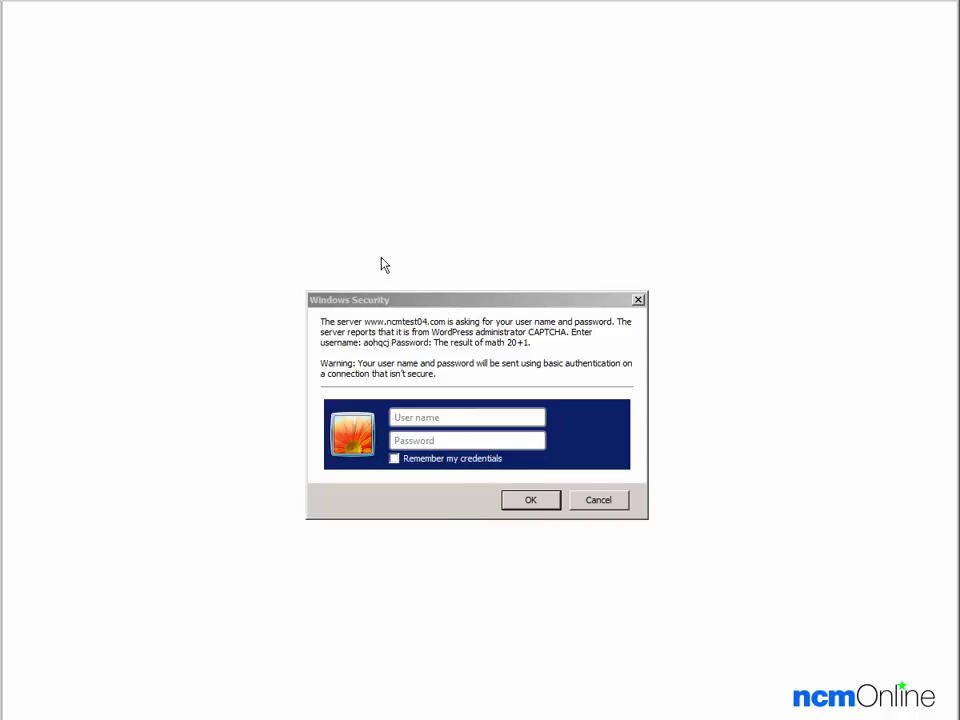
click(367, 349)
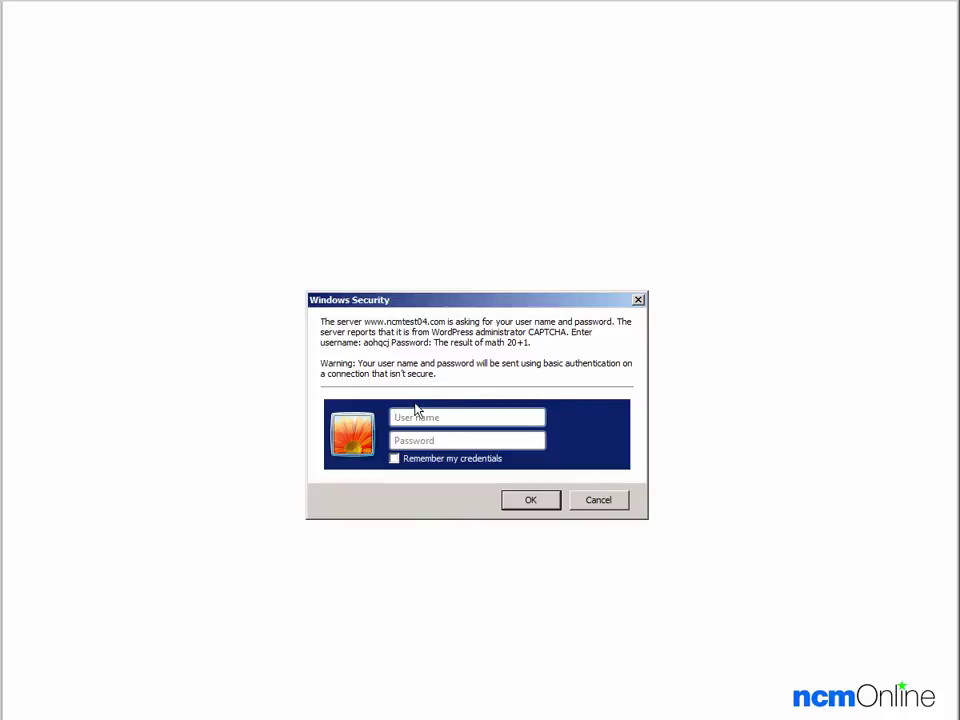
text(aohqcj)
key(Tab)
text(21)
click(524, 503)
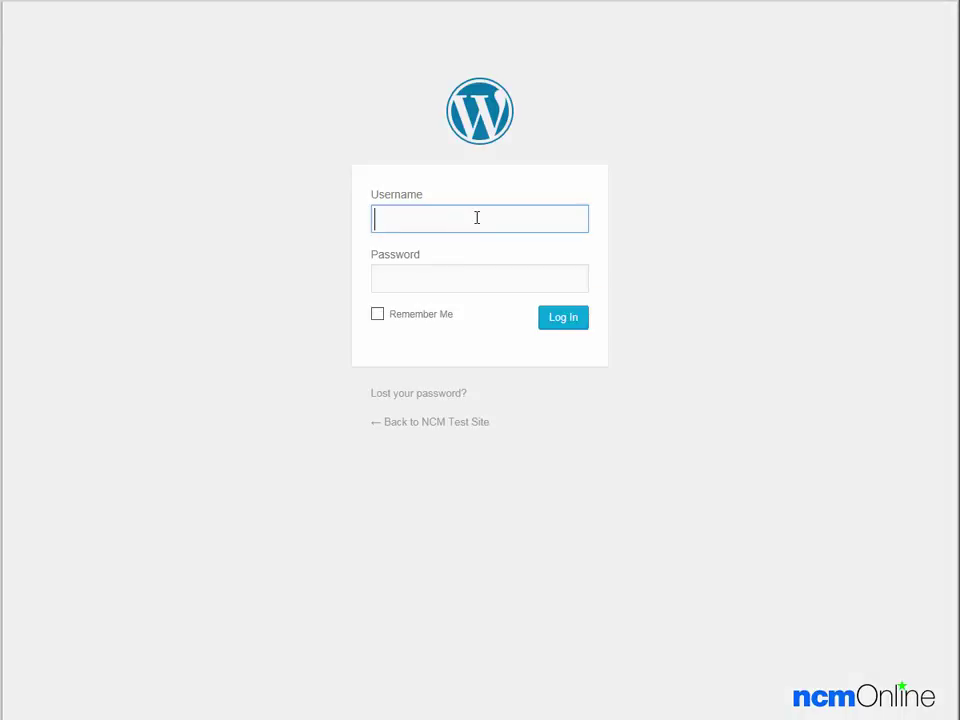
Step: Sign in to WordPress as admin using the account password
text(admin)
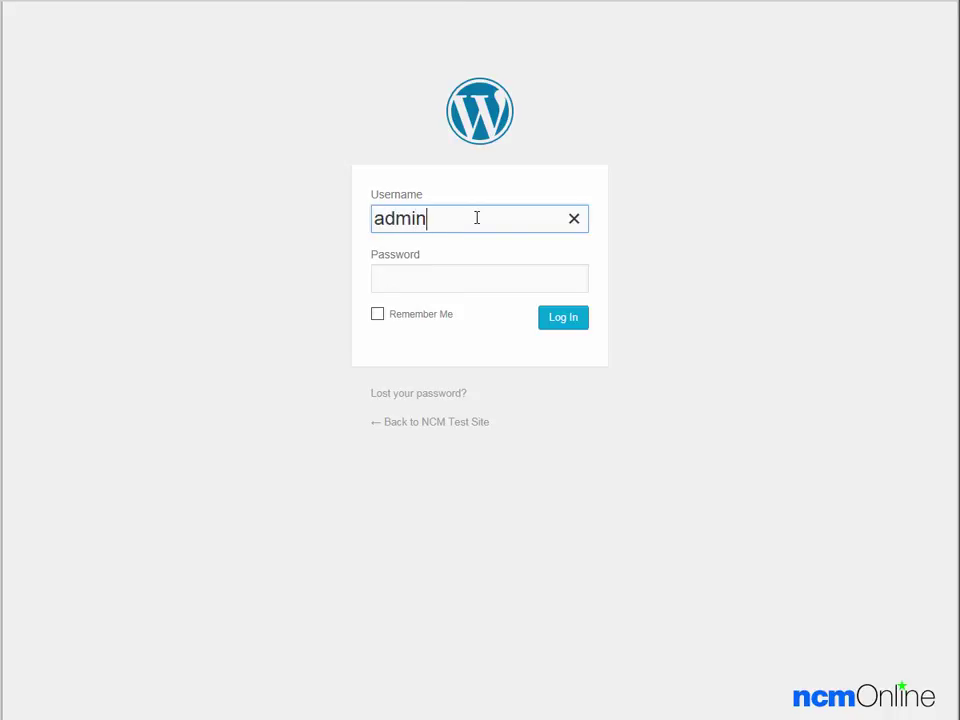
key(Tab)
text(•••••••••••)
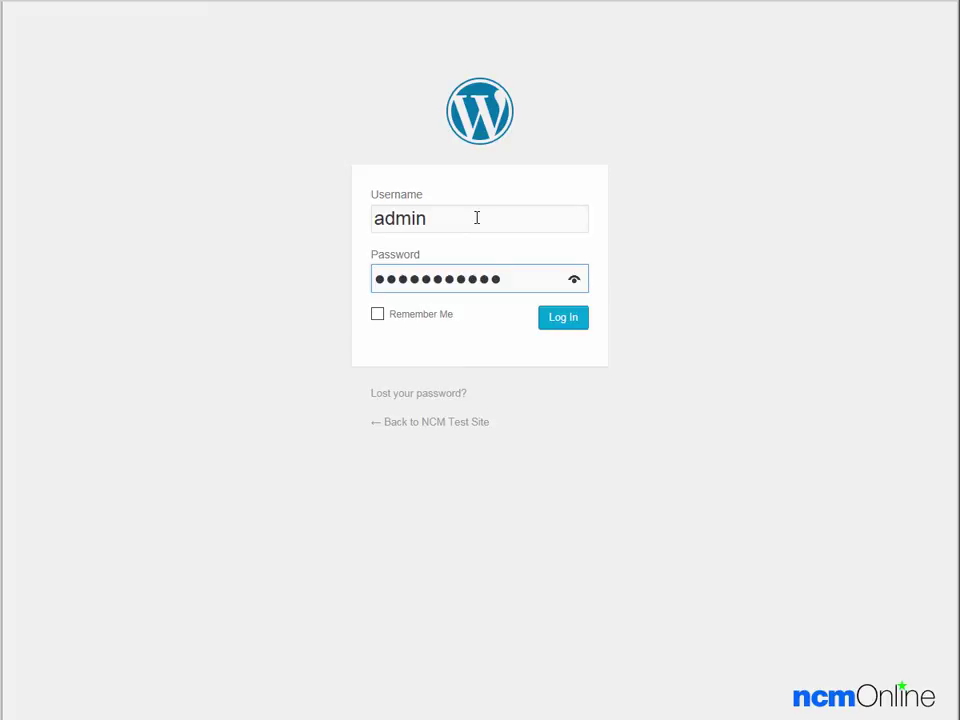
click(565, 318)
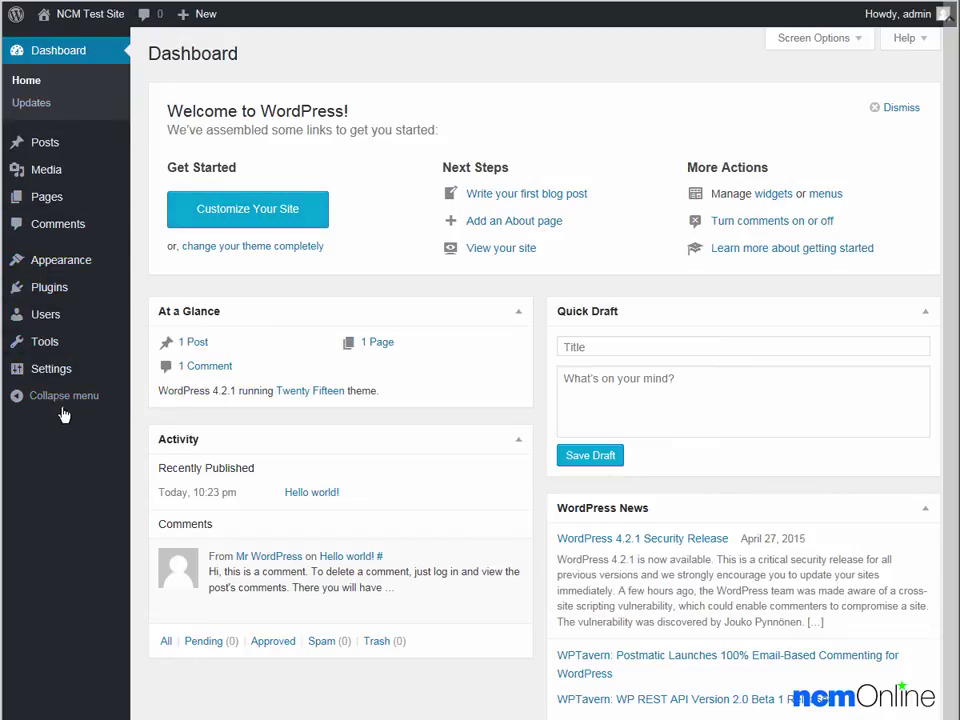
Step: Start a new untitled draft post and place the cursor in its empty body
mouse_move(64, 141)
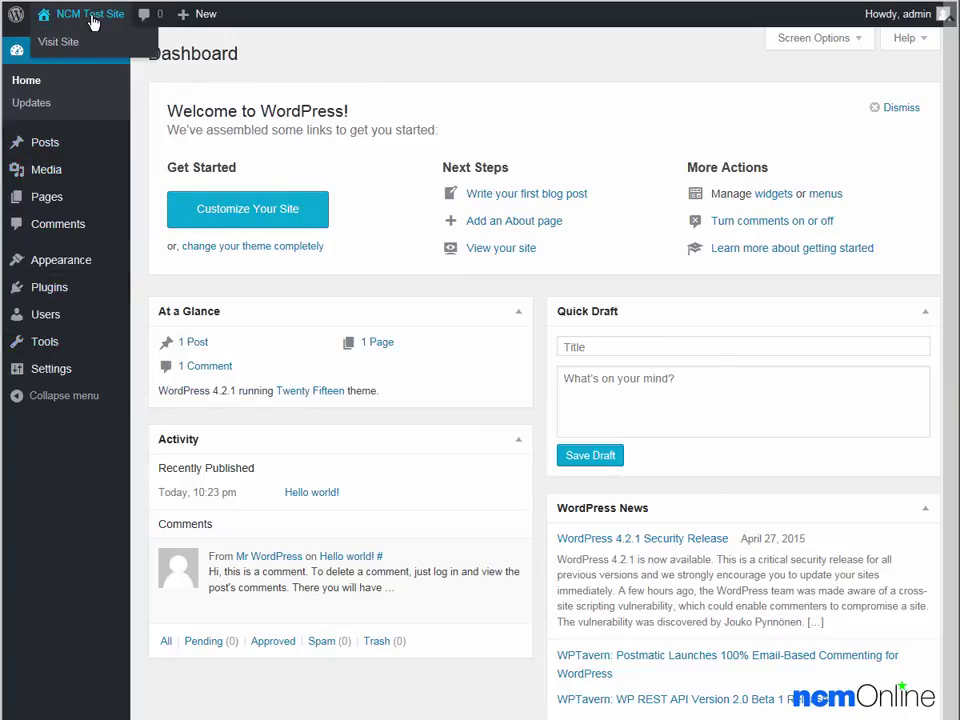
mouse_move(183, 18)
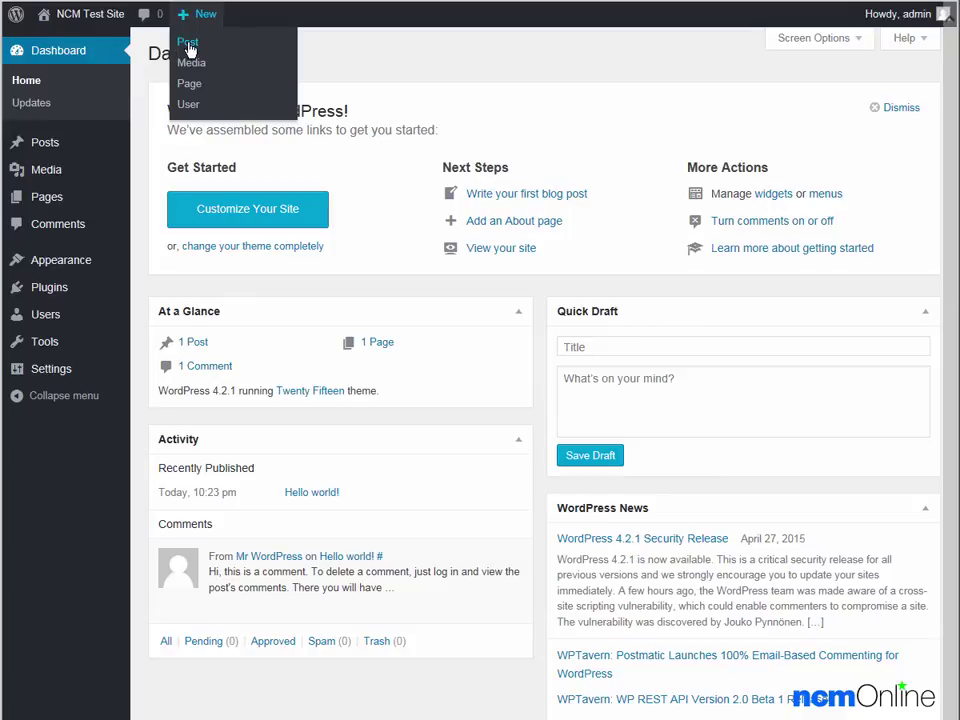
click(189, 46)
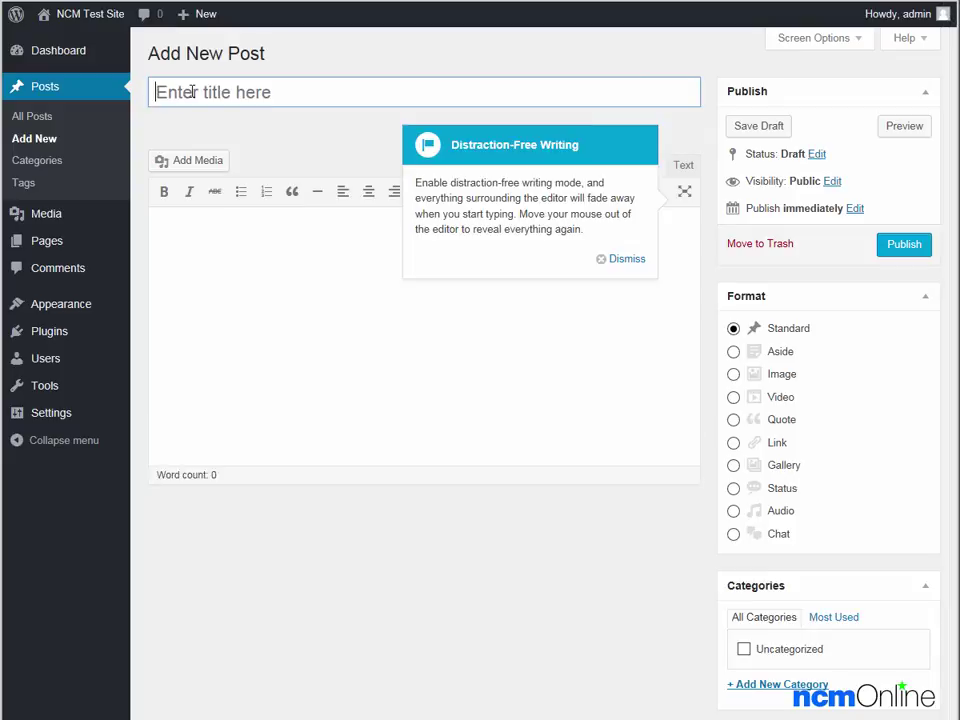
click(198, 238)
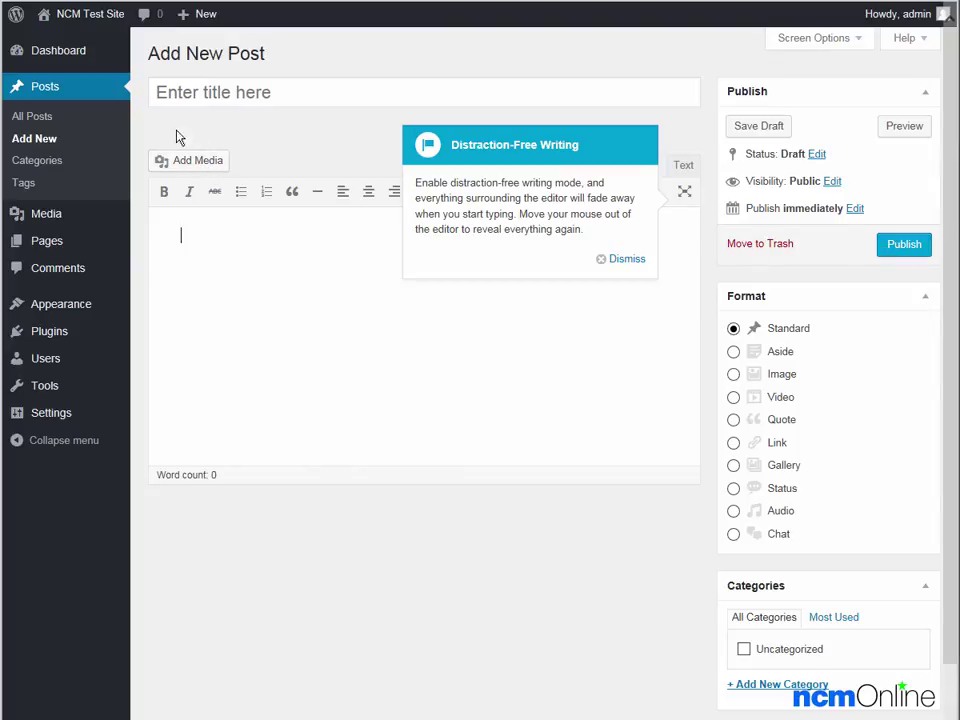
mouse_move(87, 57)
mouse_move(79, 27)
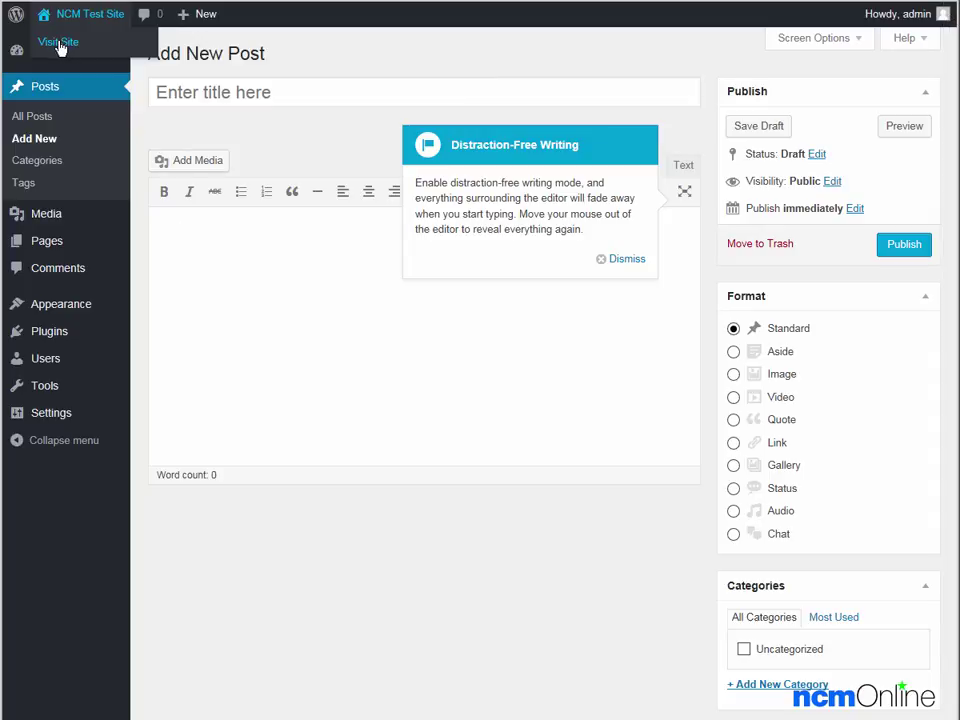
Step: Visit the live NCM Test Site front page showing the Hello world! post
click(58, 43)
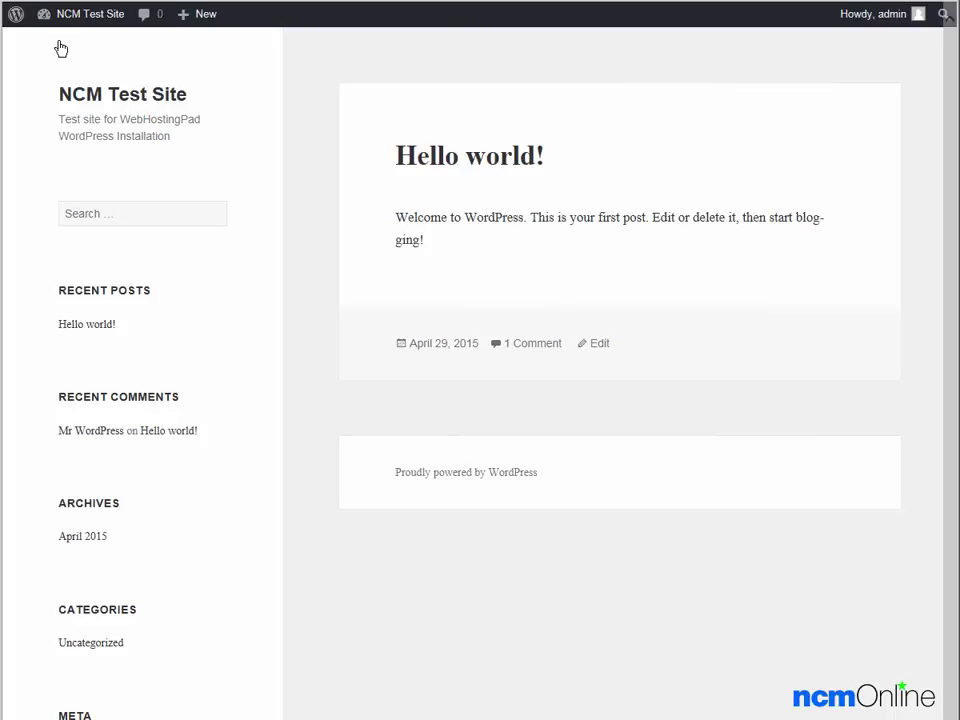